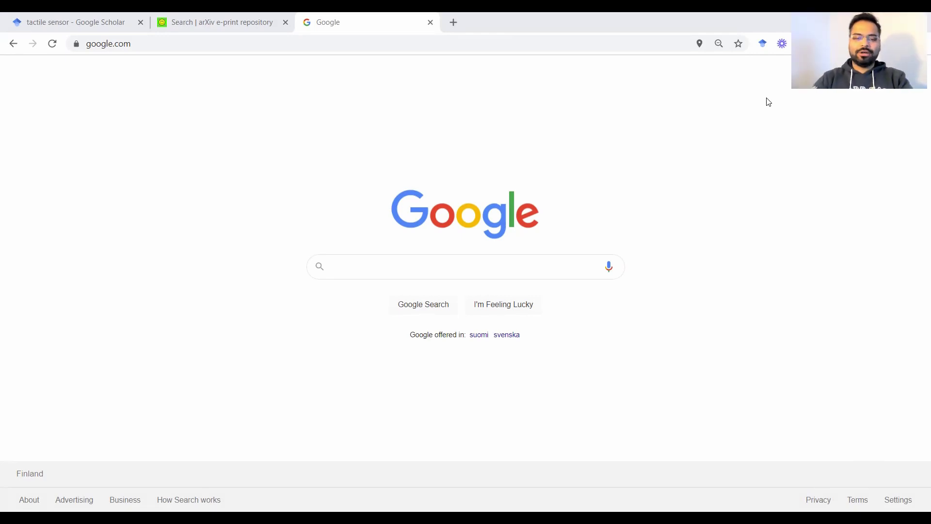
# Search Google for 'event cameras' and scroll through the Wikipedia, YouTube and trend results
pyautogui.click(343, 273)
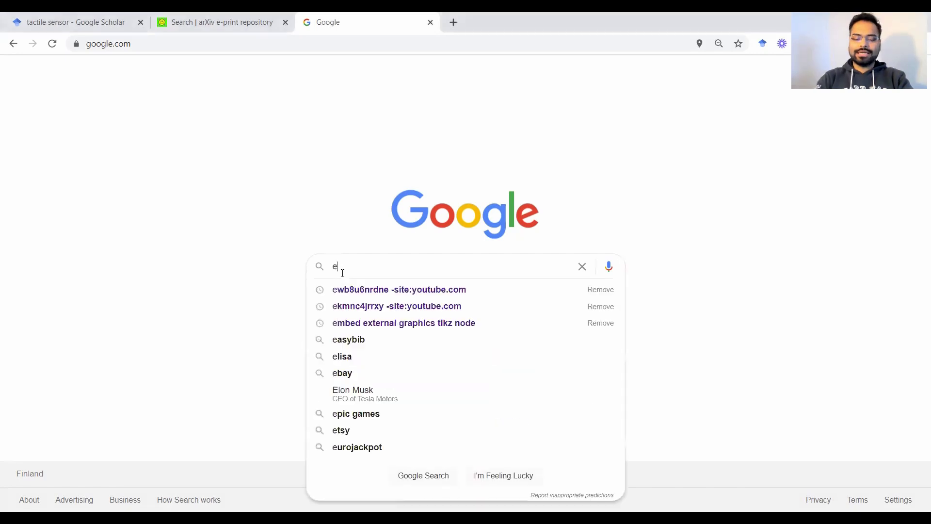
pyautogui.write('event cameras')
pyautogui.press('Return')
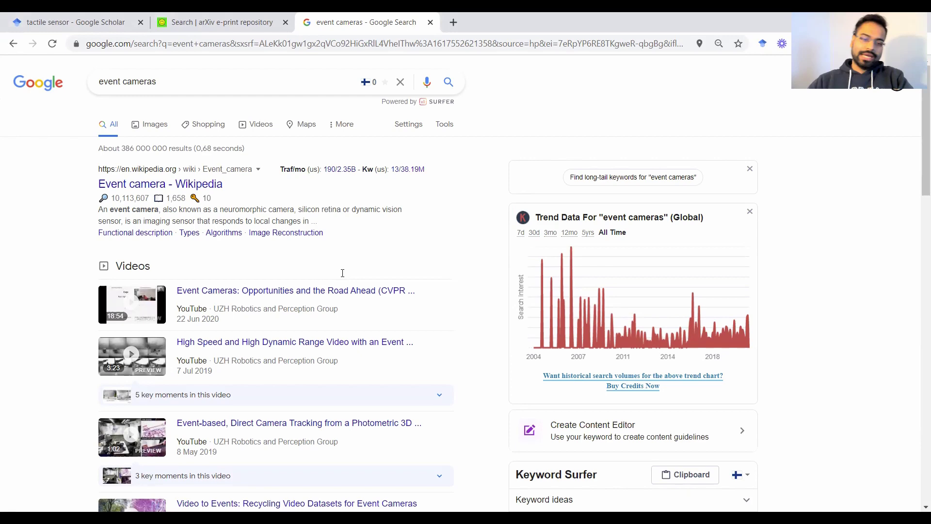
pyautogui.scroll(-6, 343, 277)
pyautogui.scroll(-3, 344, 280)
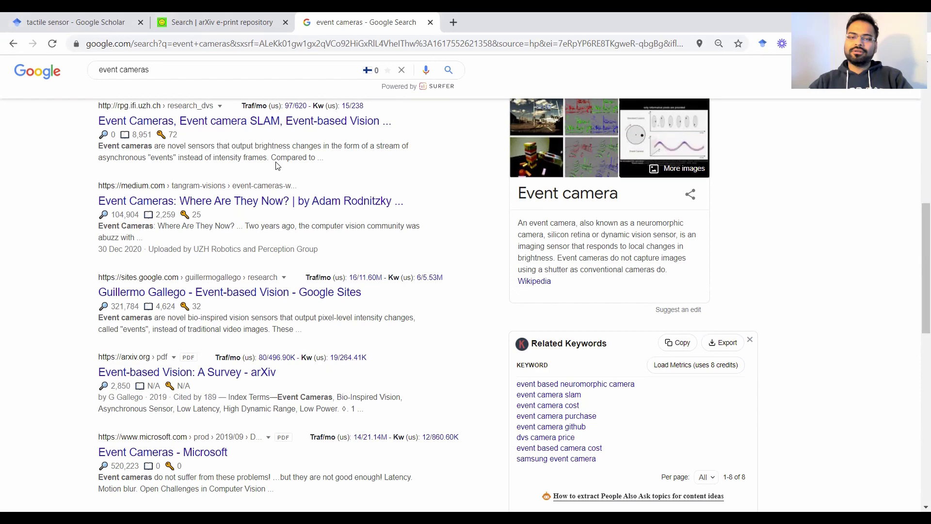
pyautogui.scroll(7, 284, 195)
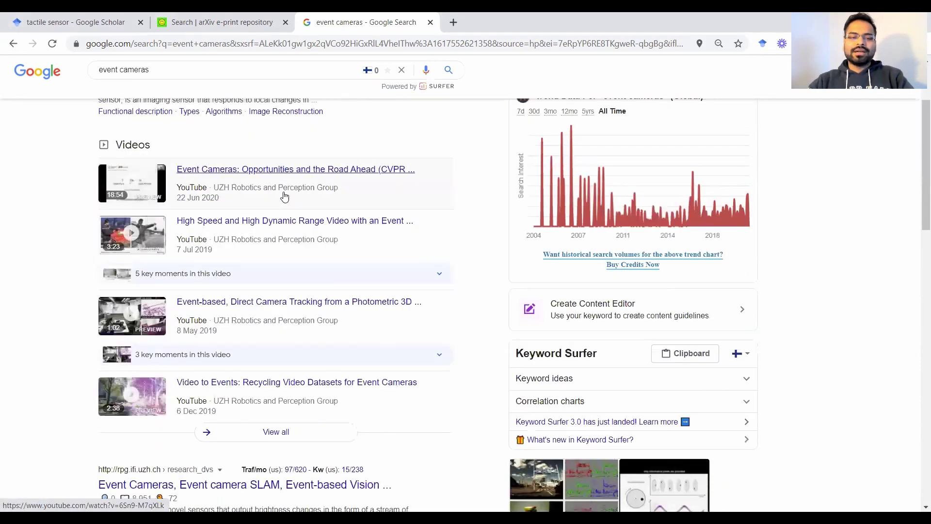
pyautogui.scroll(3, 286, 196)
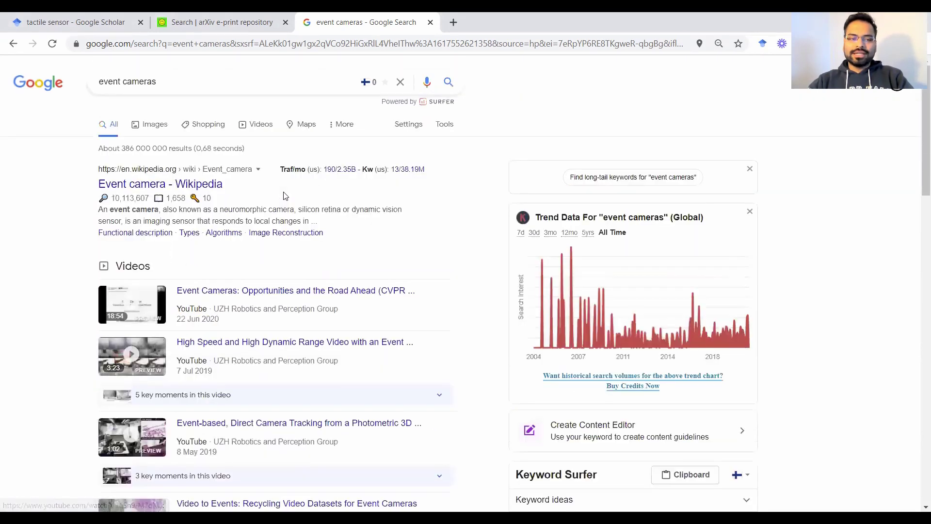
# Go from the tactile sensor Scholar results back to the Scholar home page's search box
pyautogui.click(68, 28)
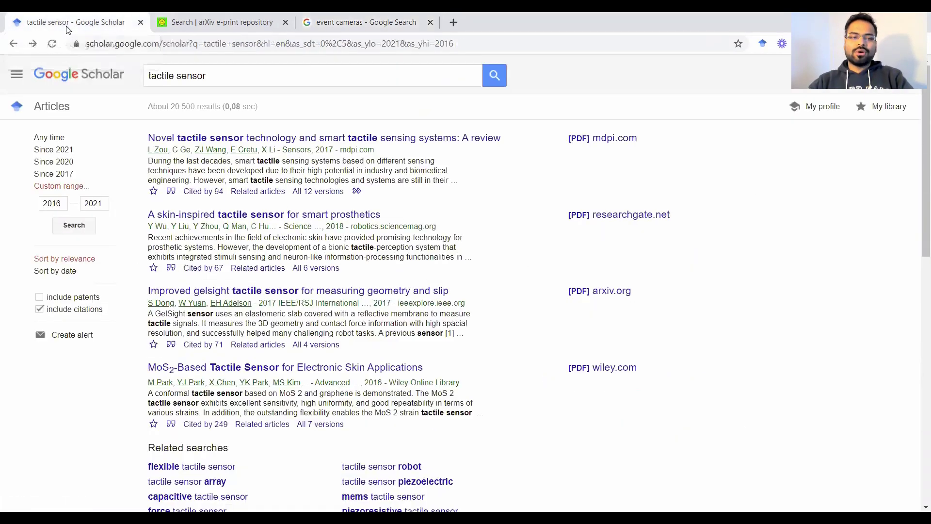
pyautogui.click(104, 76)
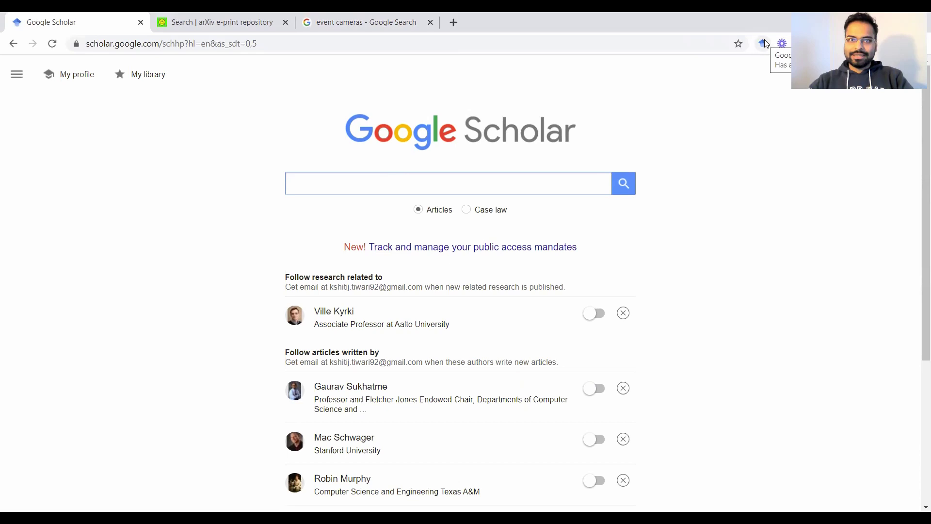
pyautogui.click(408, 186)
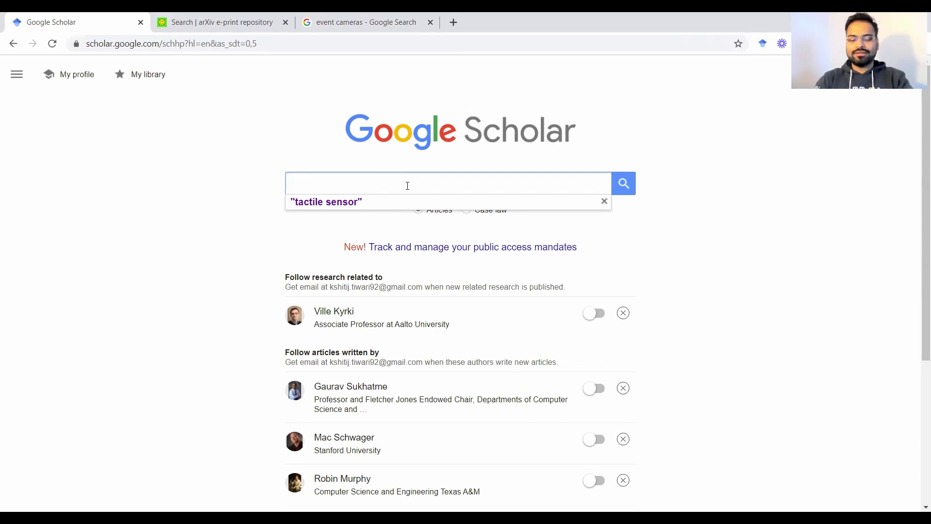
# Search Scholar for 'event cameras' and scroll through the roughly 632,000 results
pyautogui.write('event cameras')
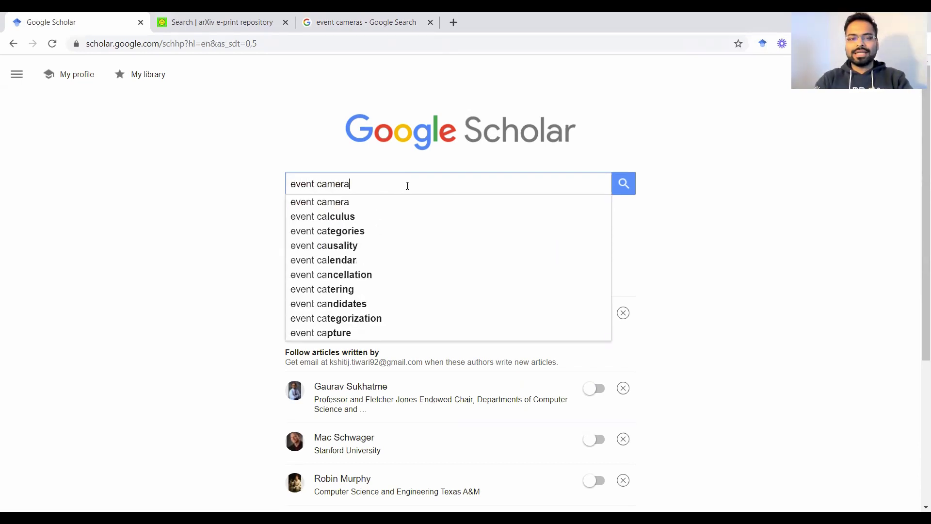
pyautogui.press('Return')
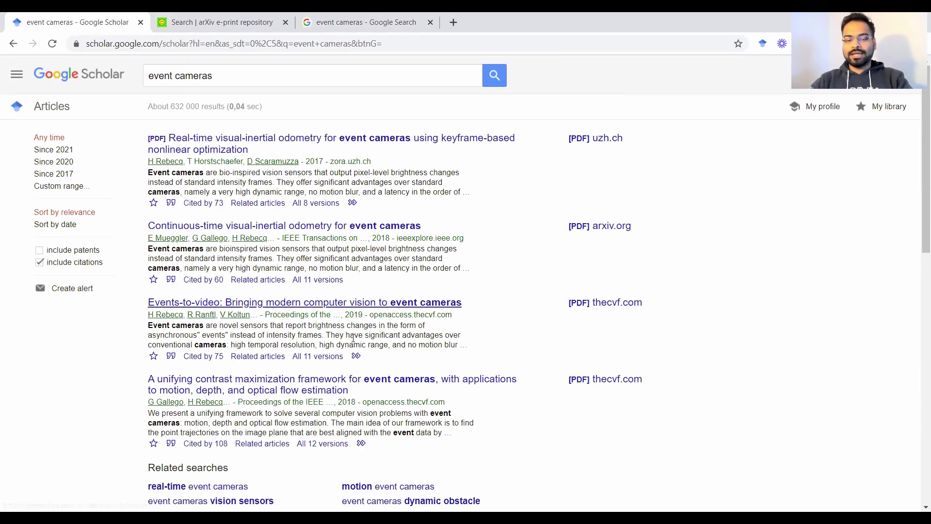
pyautogui.scroll(-5, 464, 394)
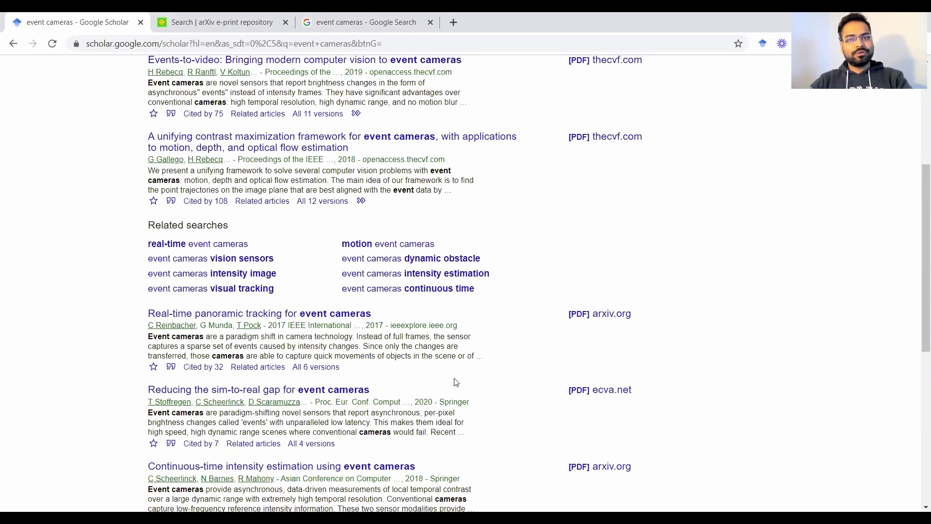
pyautogui.scroll(5, 456, 382)
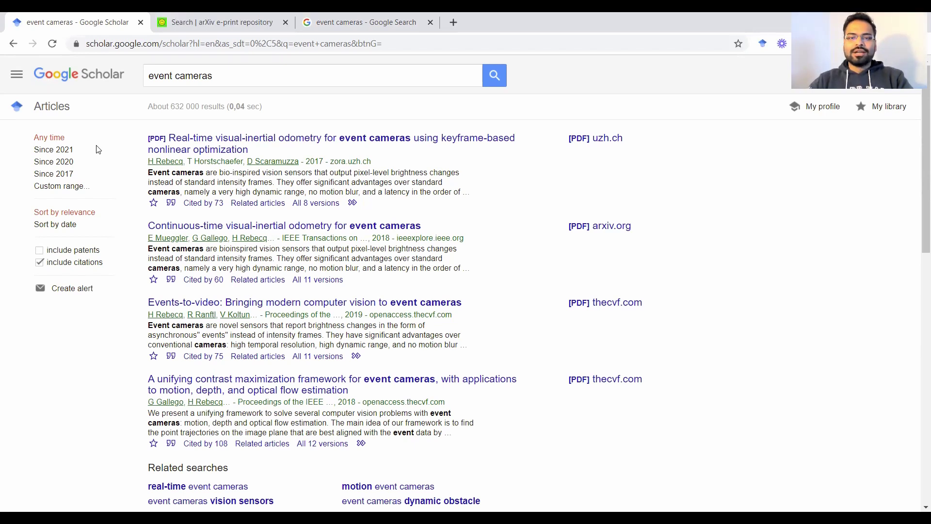
# Filter the results to Since 2021, then Since 2017 (about 28,100 articles), and open Custom range
pyautogui.click(40, 151)
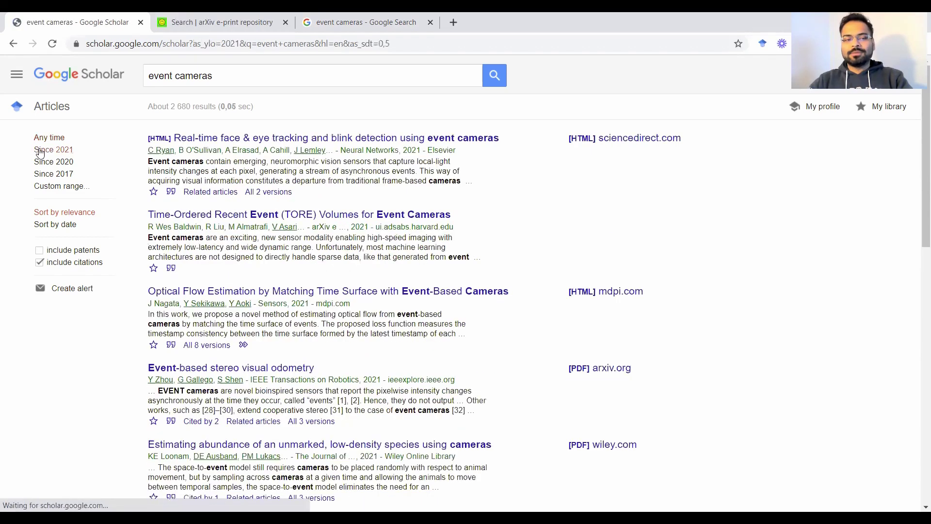
pyautogui.click(53, 176)
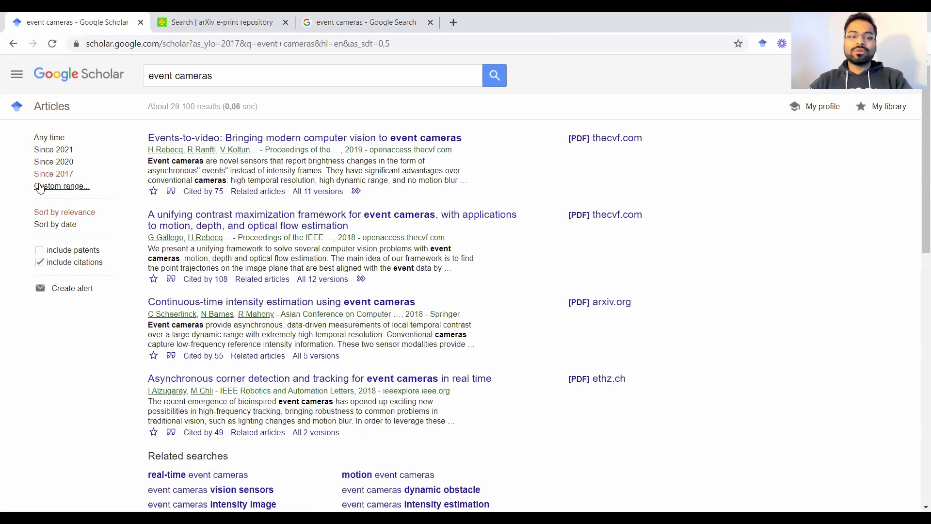
pyautogui.click(73, 187)
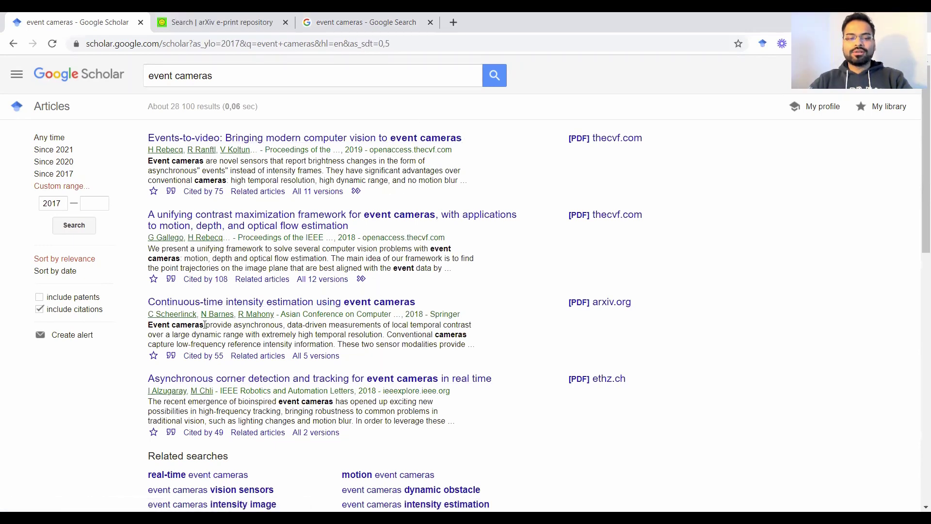
pyautogui.moveTo(207, 324); pyautogui.dragTo(150, 323)
pyautogui.click(150, 323)
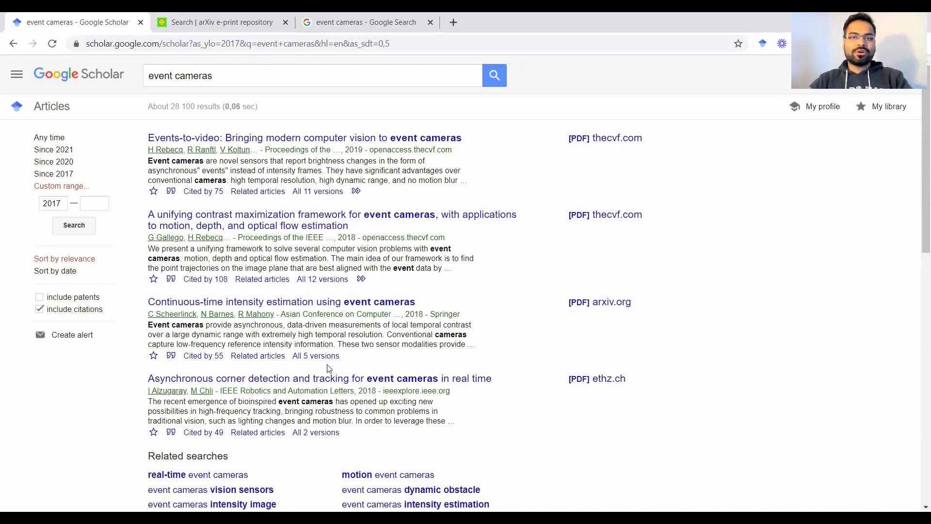
# Sort the quoted "event cameras" results by date, leaving about 72 recent articles
pyautogui.click(54, 271)
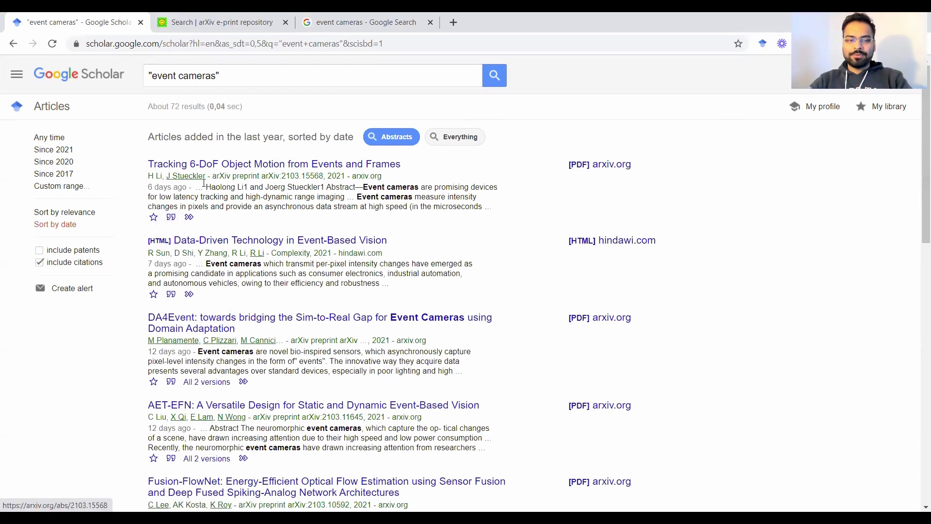
pyautogui.click(24, 80)
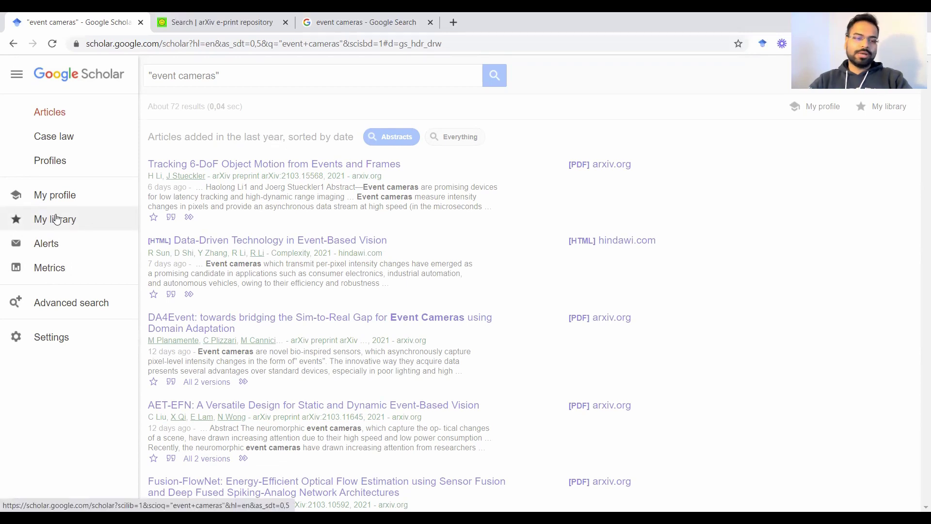
pyautogui.click(408, 229)
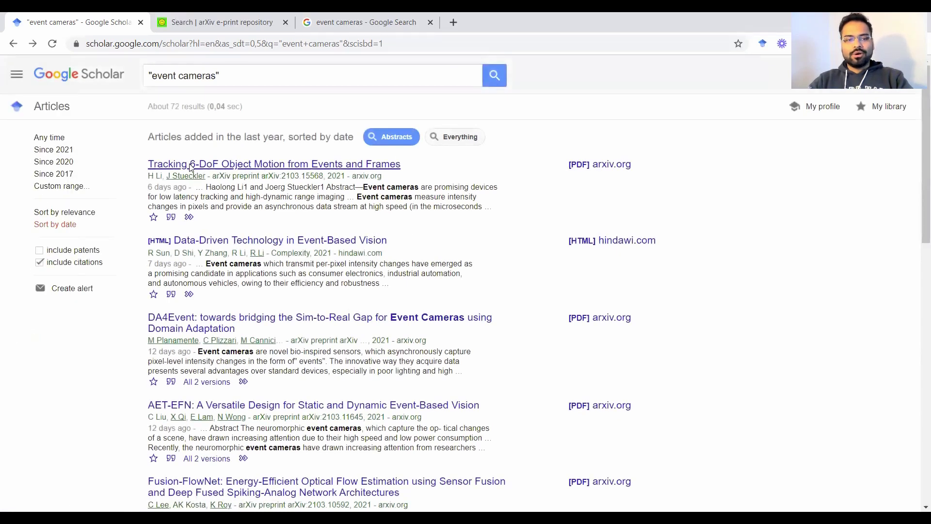
pyautogui.click(172, 220)
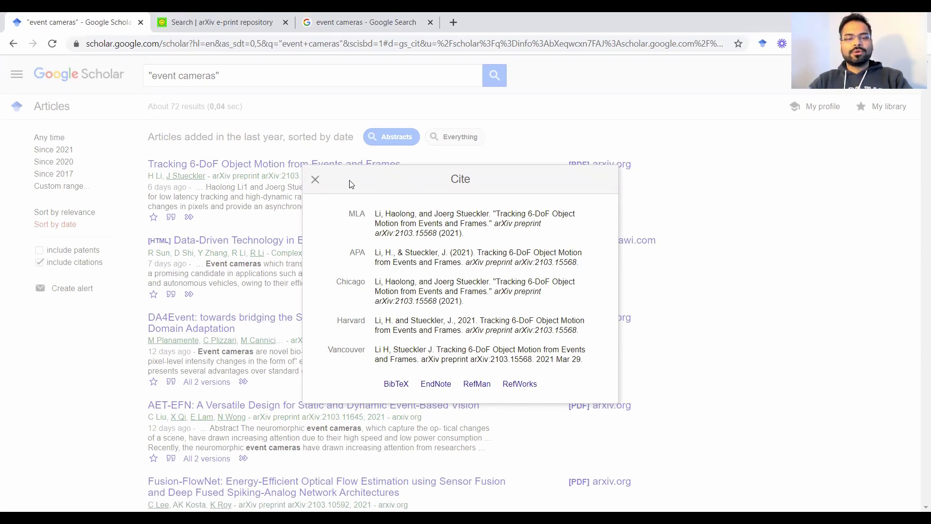
pyautogui.click(315, 180)
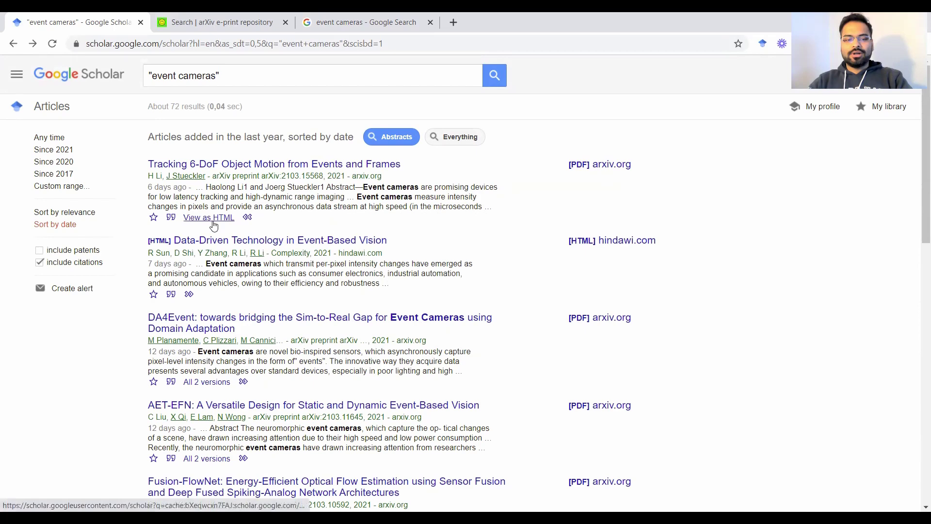
# Scroll the results, then re-rank all-time "event cameras" results by relevance (about 835)
pyautogui.scroll(-3, 332, 210)
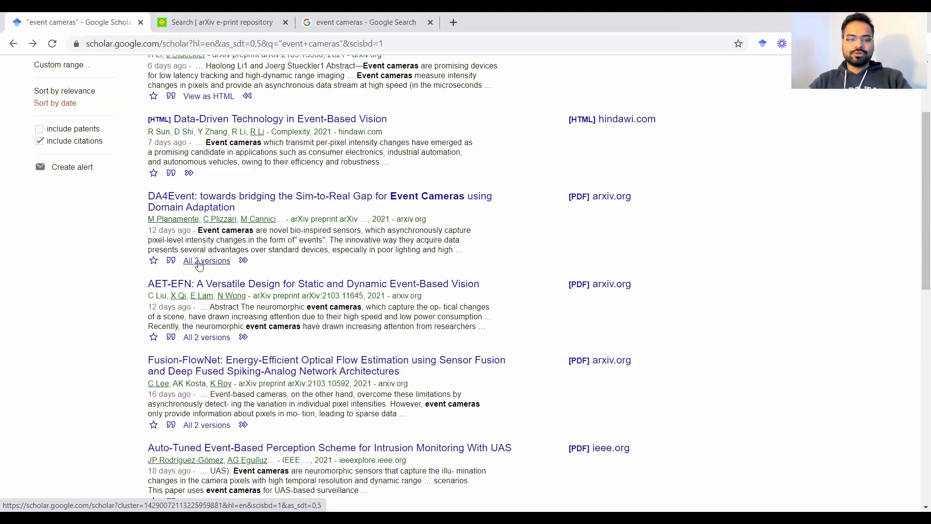
pyautogui.scroll(-8, 338, 257)
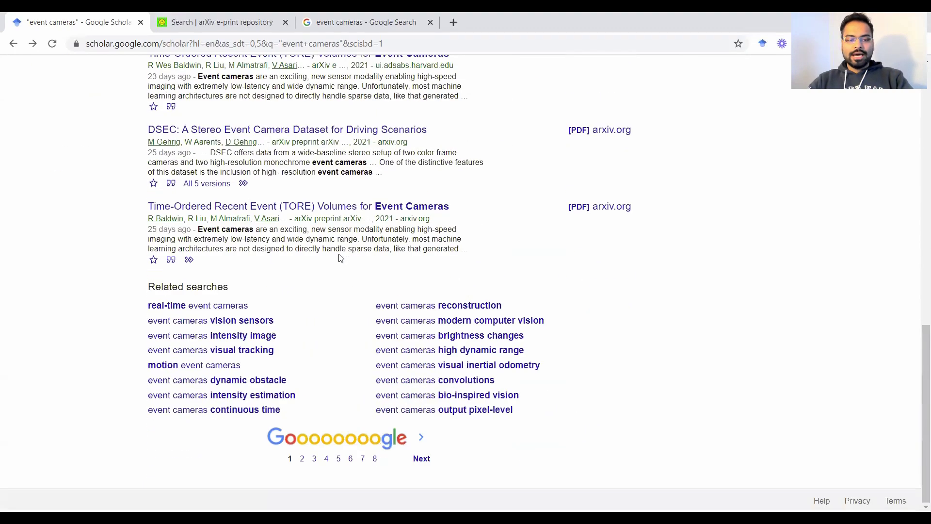
pyautogui.scroll(5, 334, 256)
pyautogui.scroll(5, 281, 252)
pyautogui.click(80, 214)
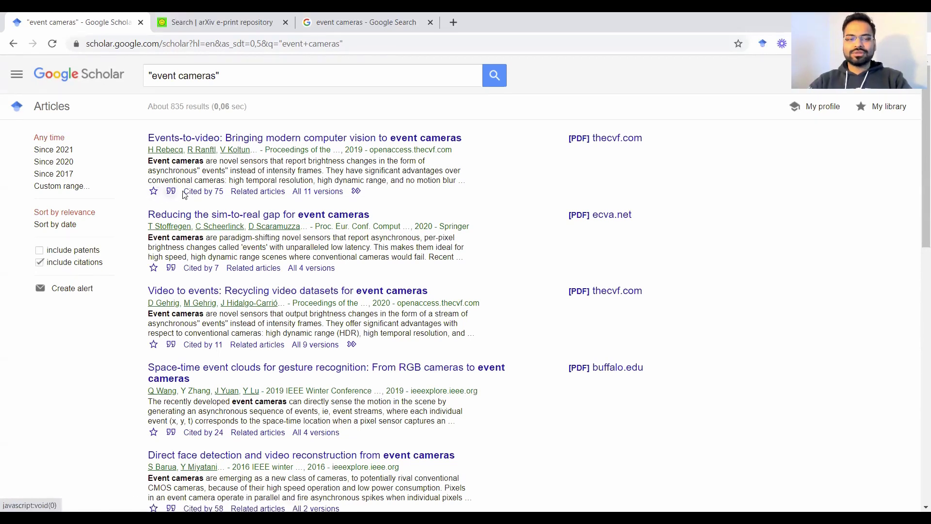
# Skim the 75 articles citing Events-to-video, then return to the search results
pyautogui.click(196, 194)
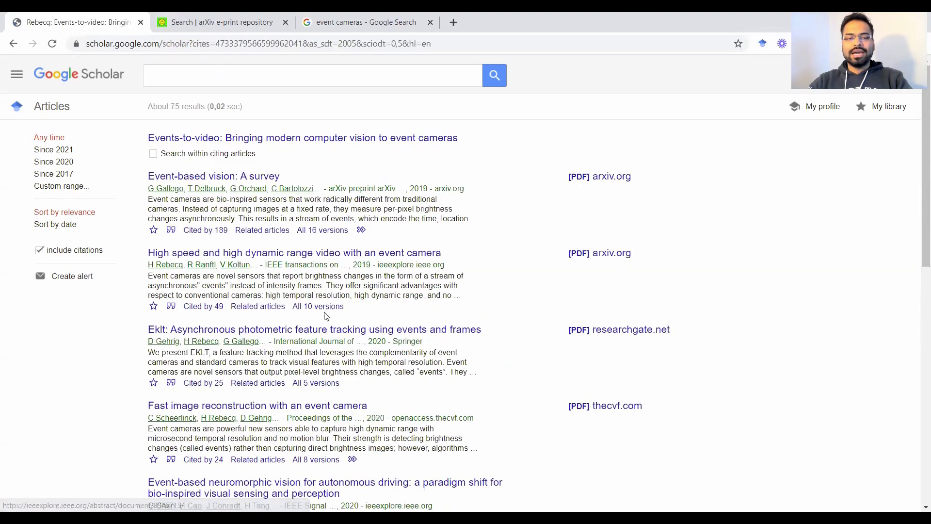
pyautogui.scroll(-7, 354, 196)
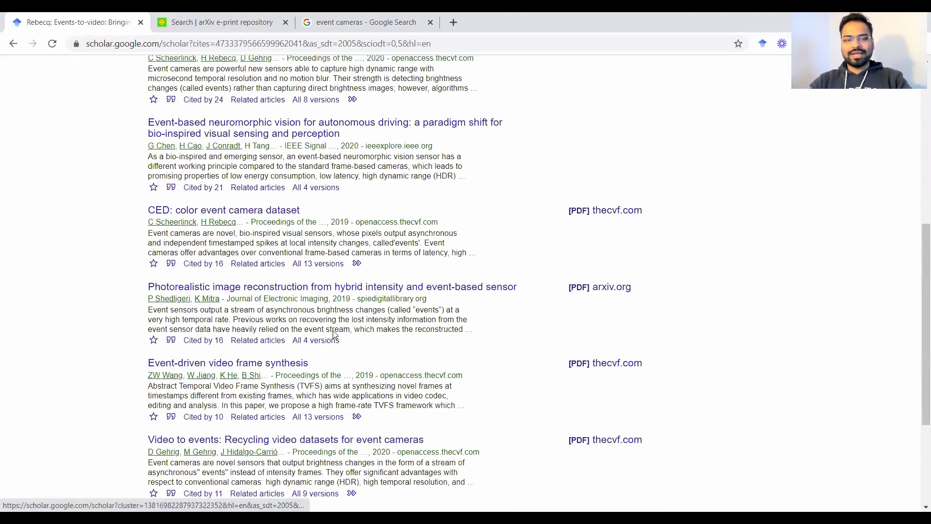
pyautogui.scroll(8, 430, 251)
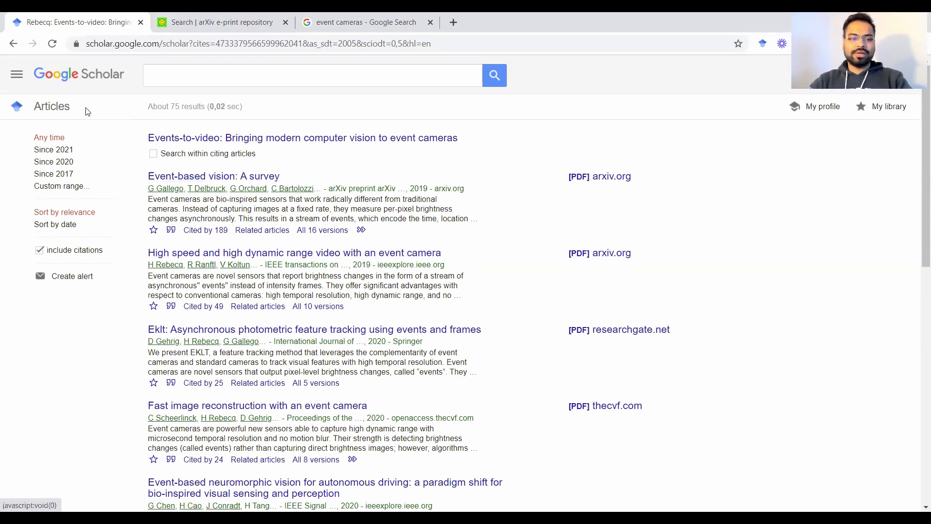
pyautogui.click(13, 43)
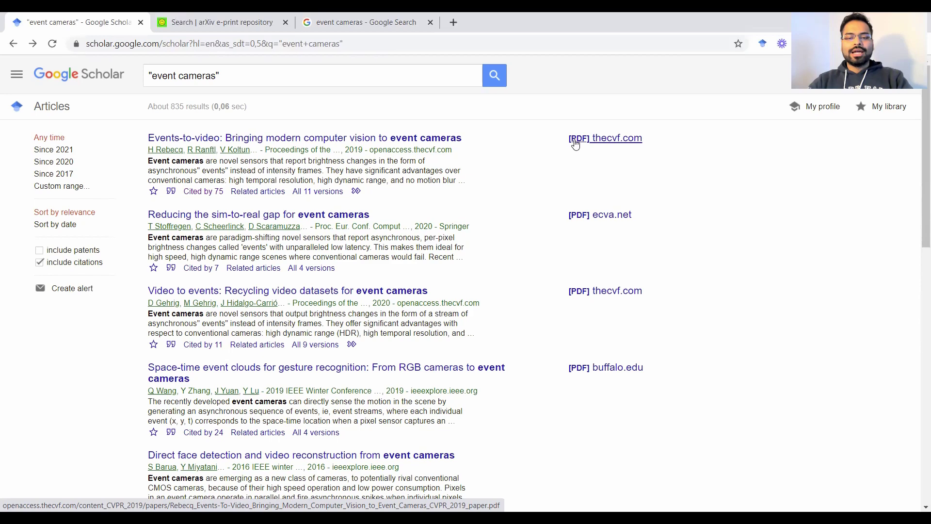
pyautogui.scroll(-1, 575, 144)
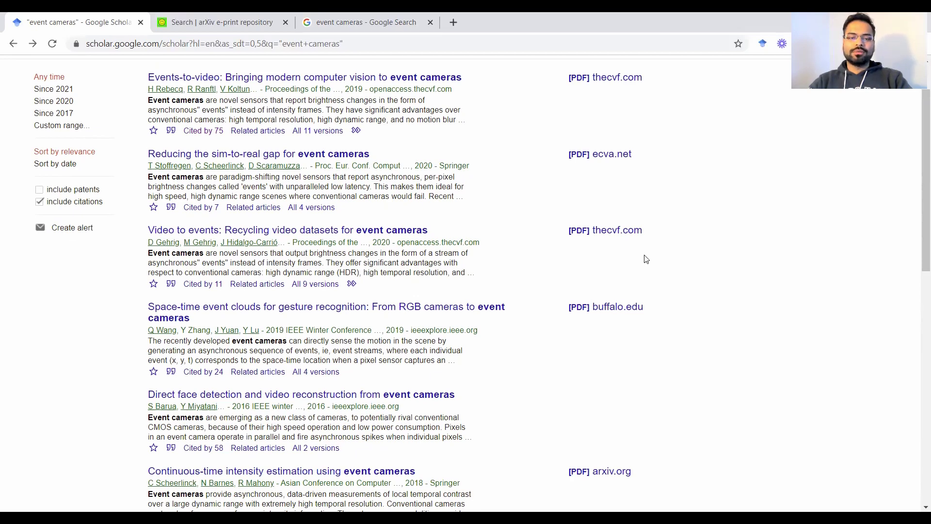
pyautogui.scroll(1, 647, 259)
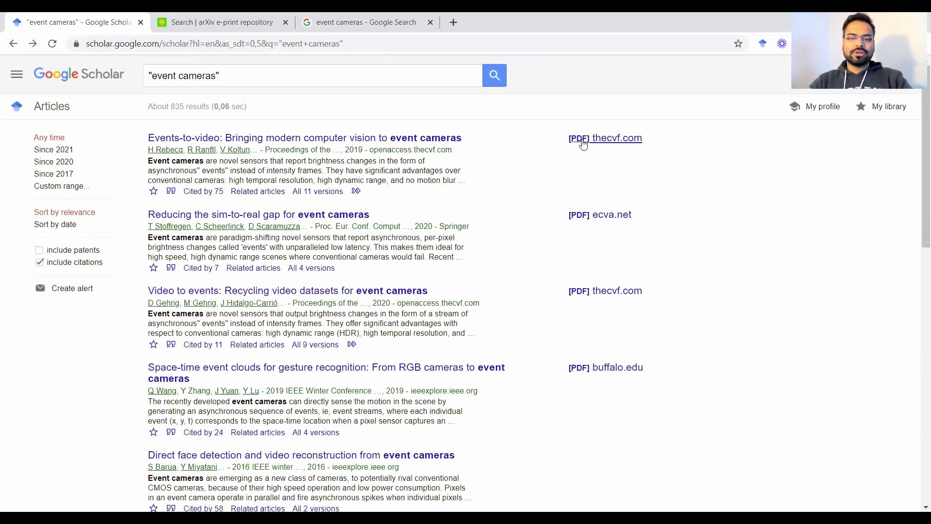
pyautogui.scroll(-5, 585, 339)
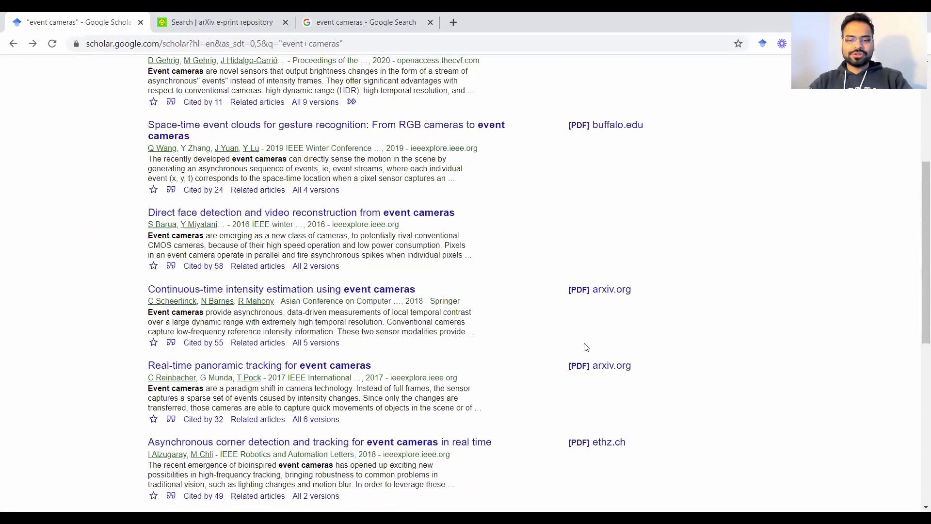
pyautogui.click(316, 270)
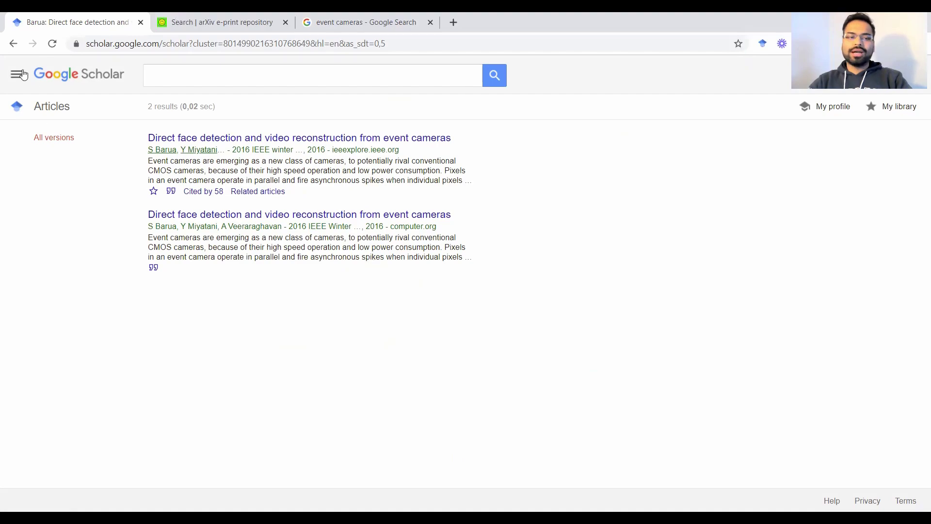
pyautogui.click(13, 43)
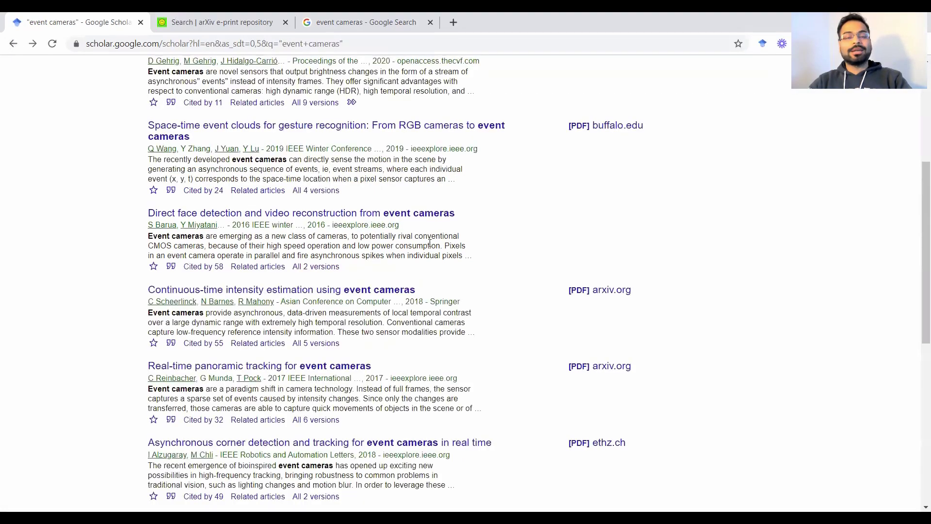
pyautogui.scroll(-5, 450, 237)
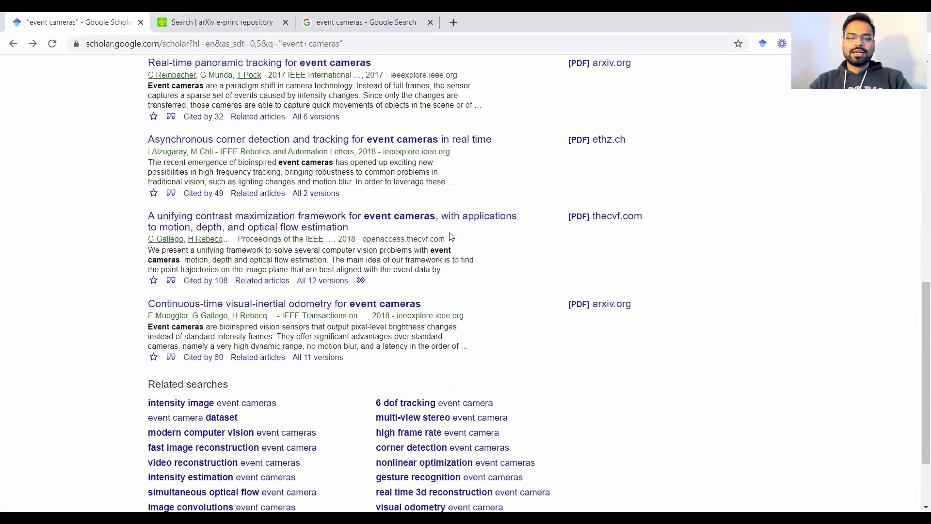
pyautogui.scroll(10, 450, 237)
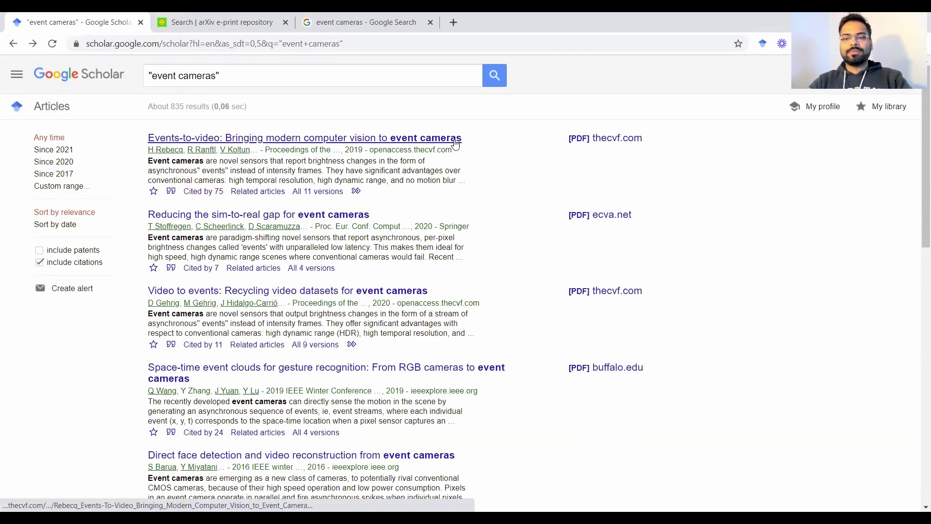
pyautogui.click(764, 45)
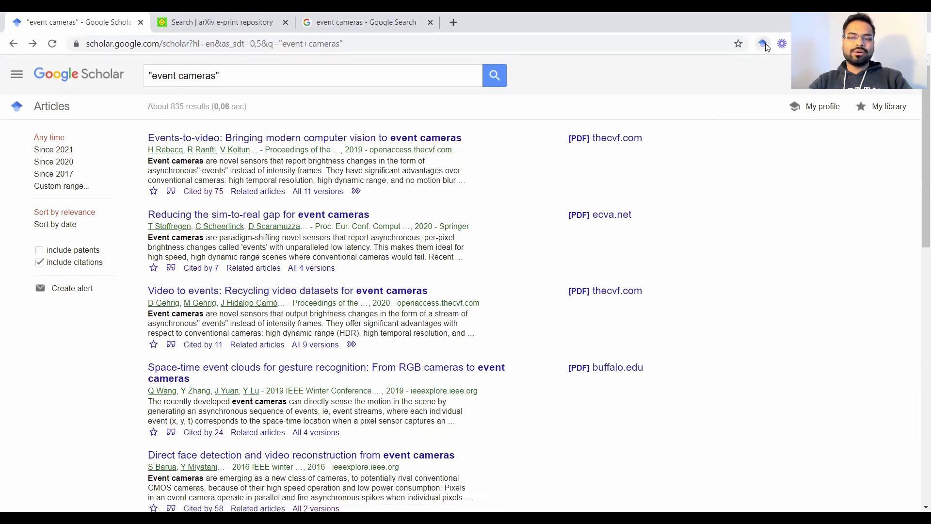
pyautogui.tripleClick(623, 76)
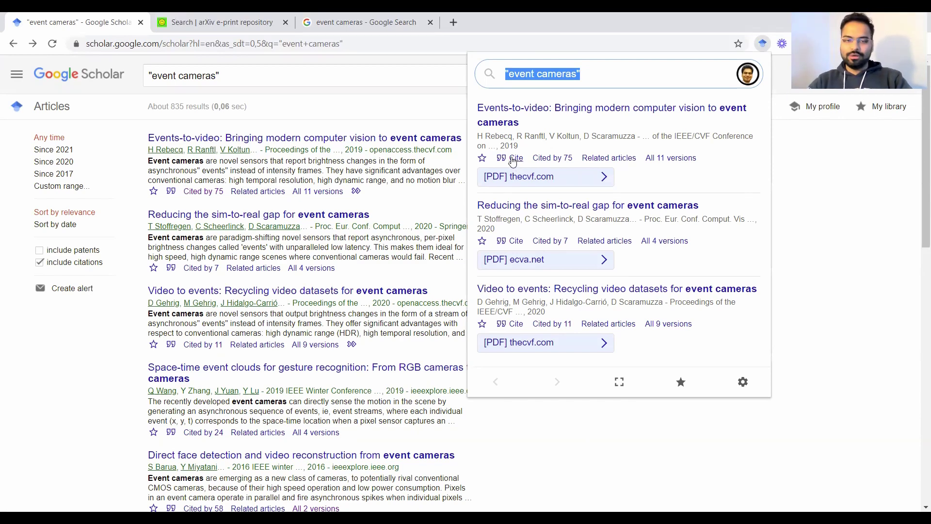
pyautogui.click(369, 104)
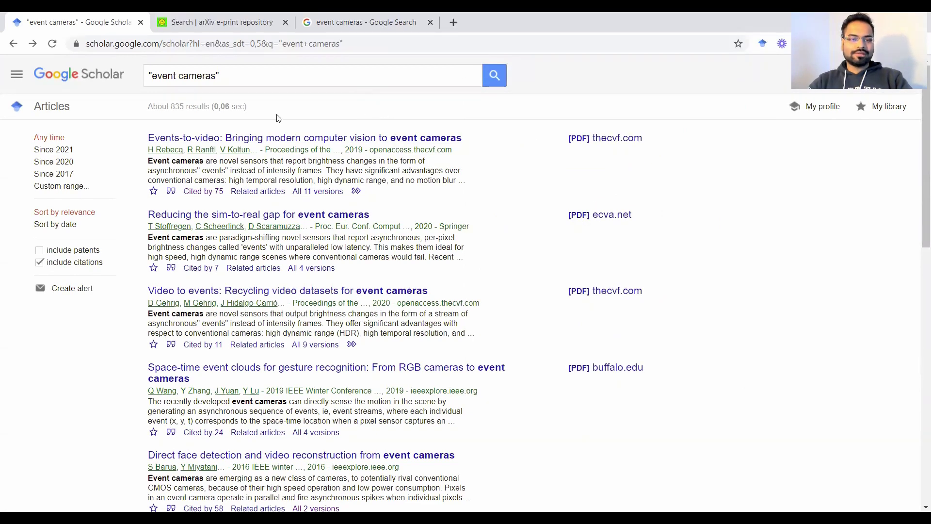
# Return to the arXiv home page and open search within the Computer Science archive
pyautogui.click(218, 22)
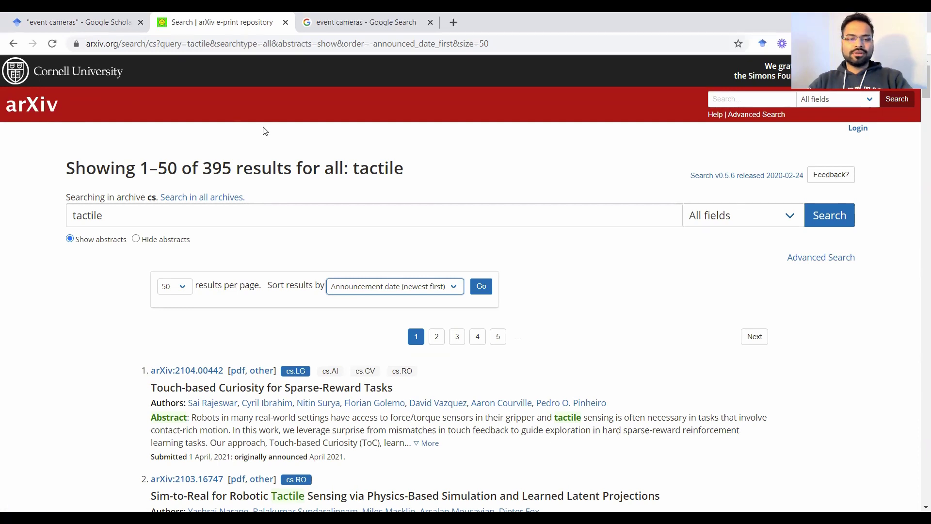
pyautogui.click(12, 49)
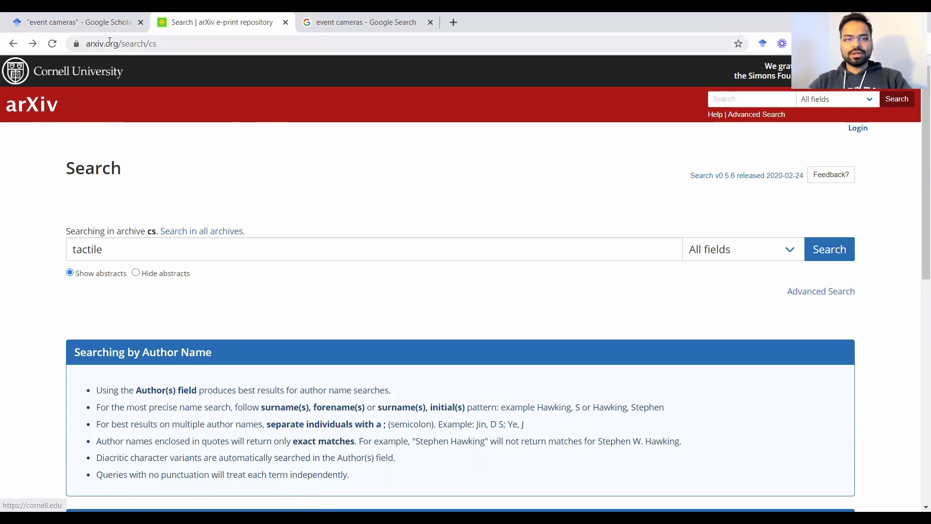
pyautogui.click(12, 43)
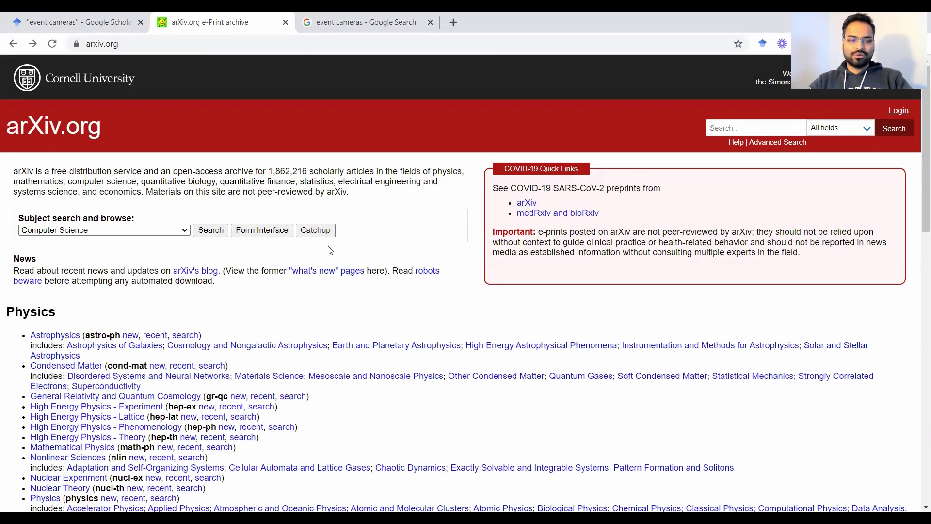
pyautogui.click(114, 232)
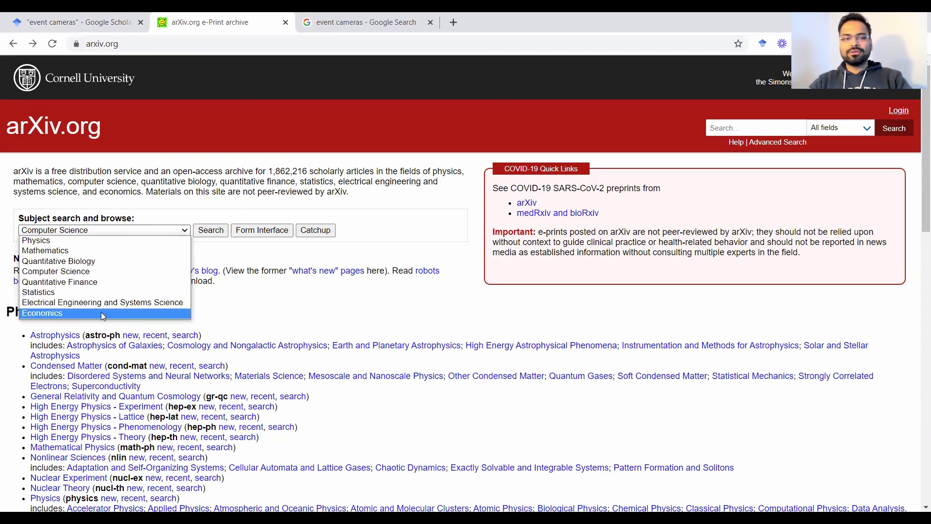
pyautogui.click(139, 273)
pyautogui.click(211, 231)
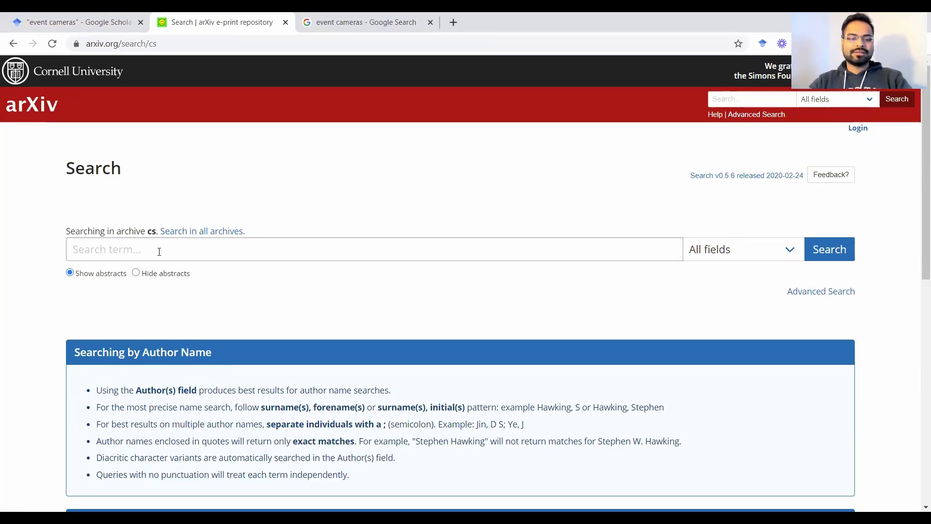
# Search the Computer Science archive for 'event cameras', correcting a typo in the term
pyautogui.scroll(-10, 159, 251)
pyautogui.scroll(10, 158, 251)
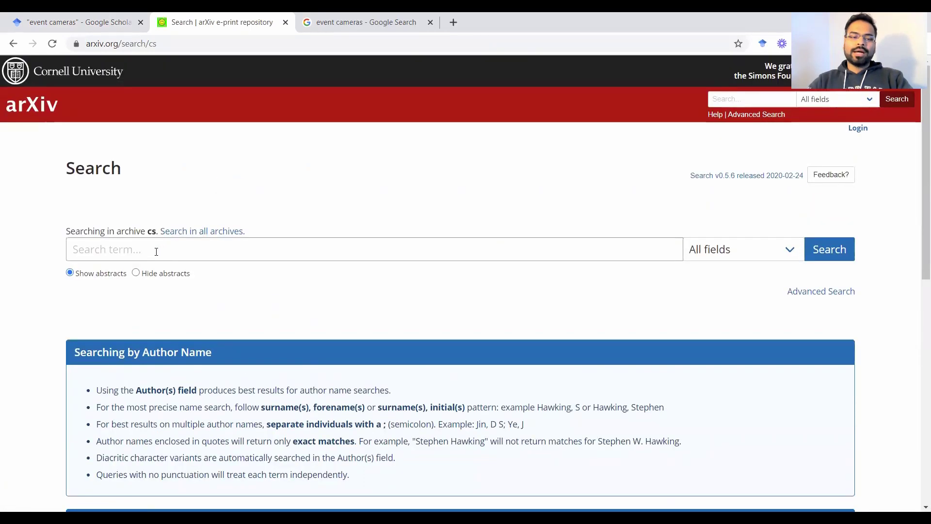
pyautogui.click(156, 252)
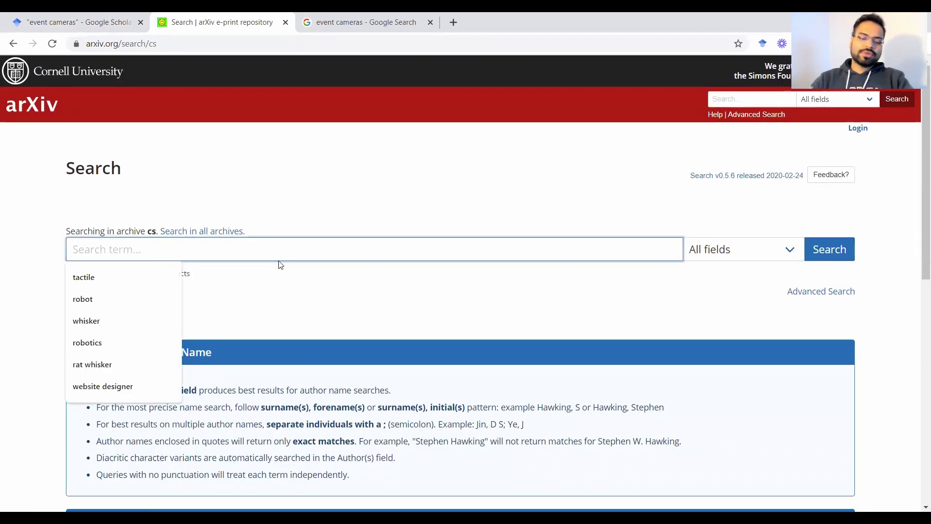
pyautogui.write('event caerm')
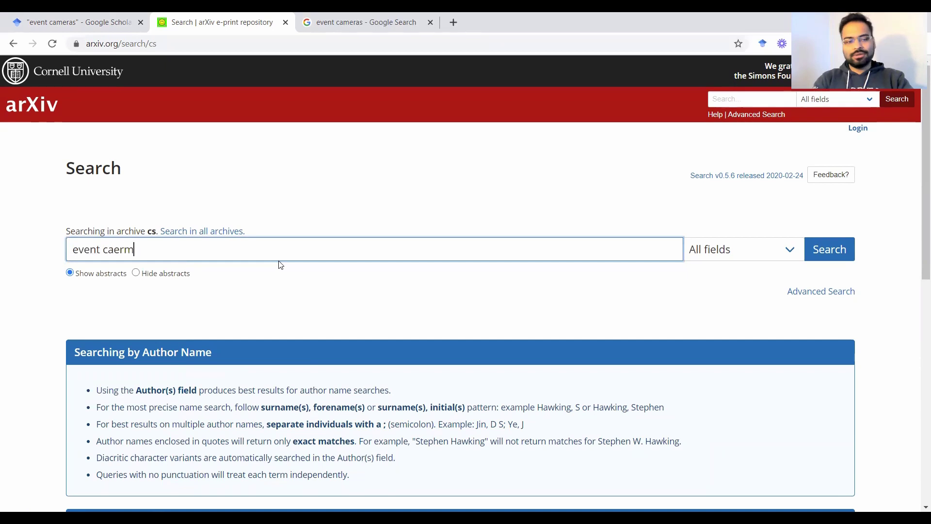
pyautogui.press('BackSpace')
pyautogui.press('BackSpace')
pyautogui.press('BackSpace')
pyautogui.write('meras')
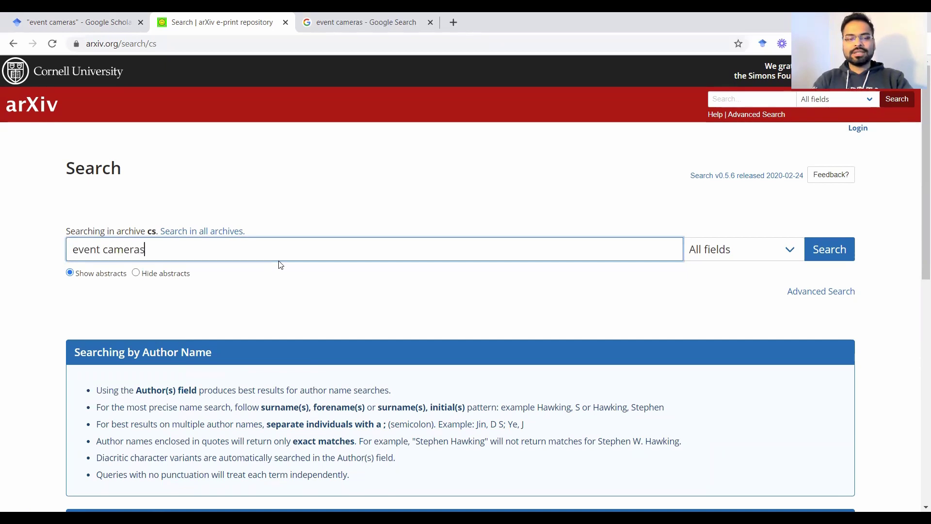
pyautogui.press('Return')
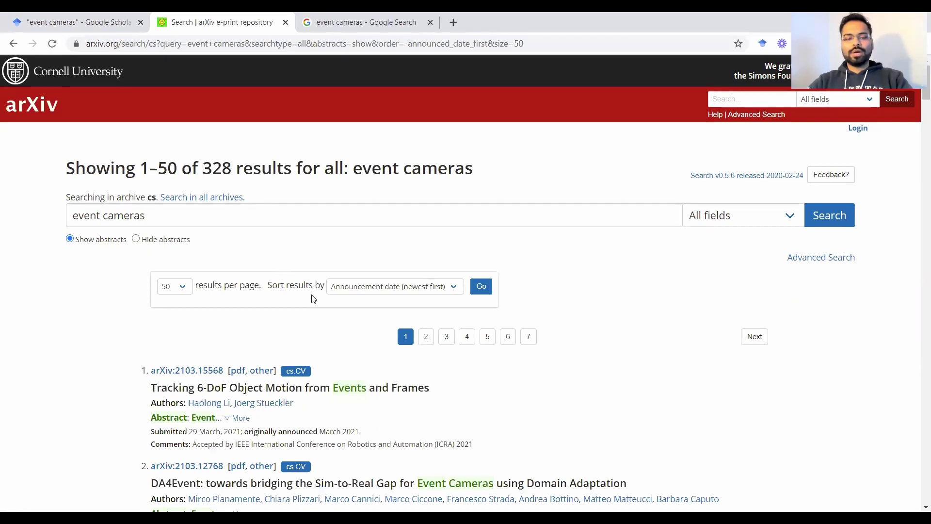
# Scroll the results and inspect the sort options, keeping newest-first order
pyautogui.scroll(-3, 116, 300)
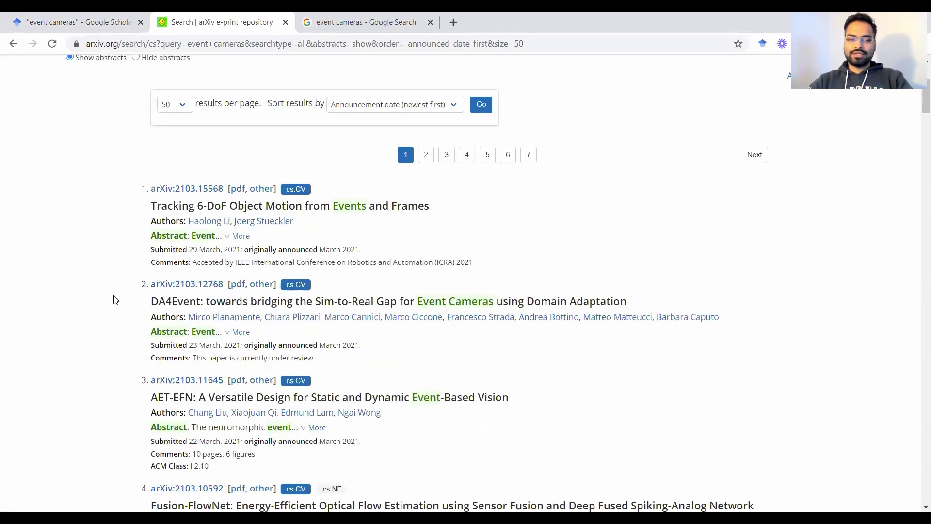
pyautogui.scroll(1, 116, 299)
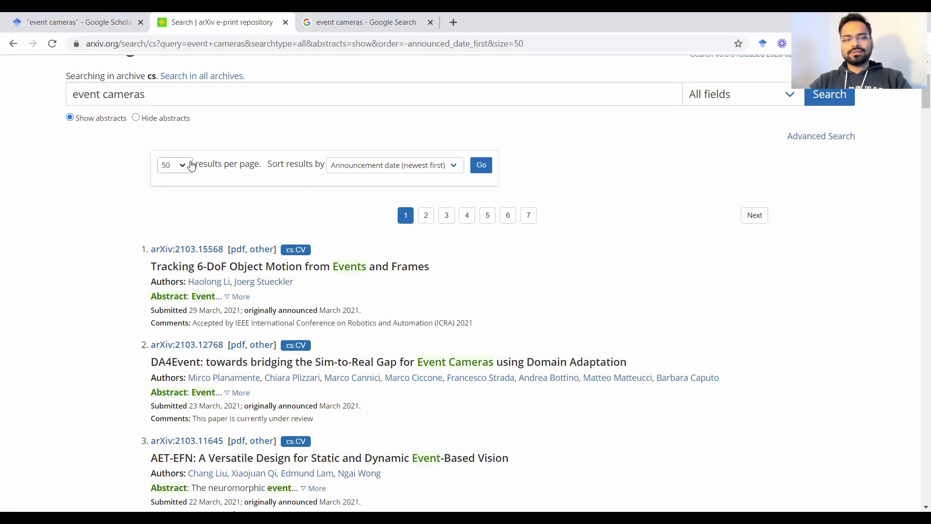
pyautogui.click(394, 166)
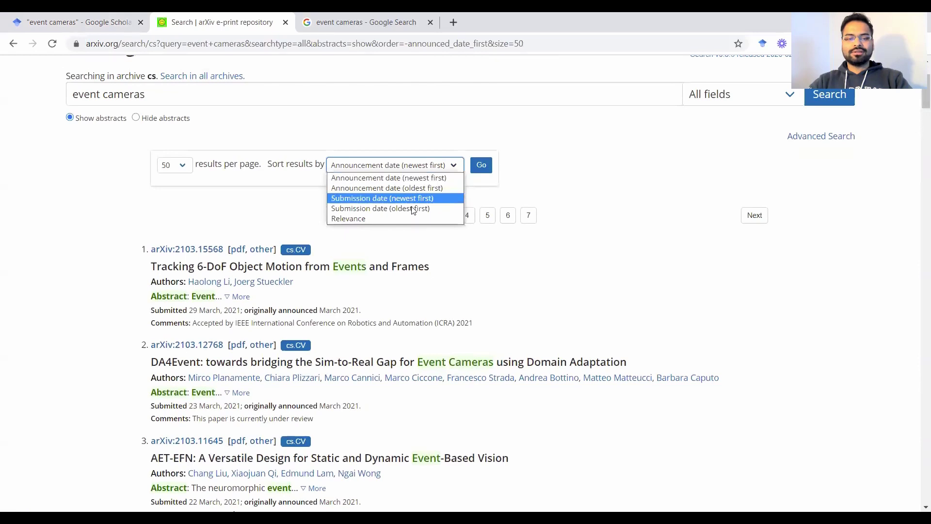
pyautogui.click(226, 213)
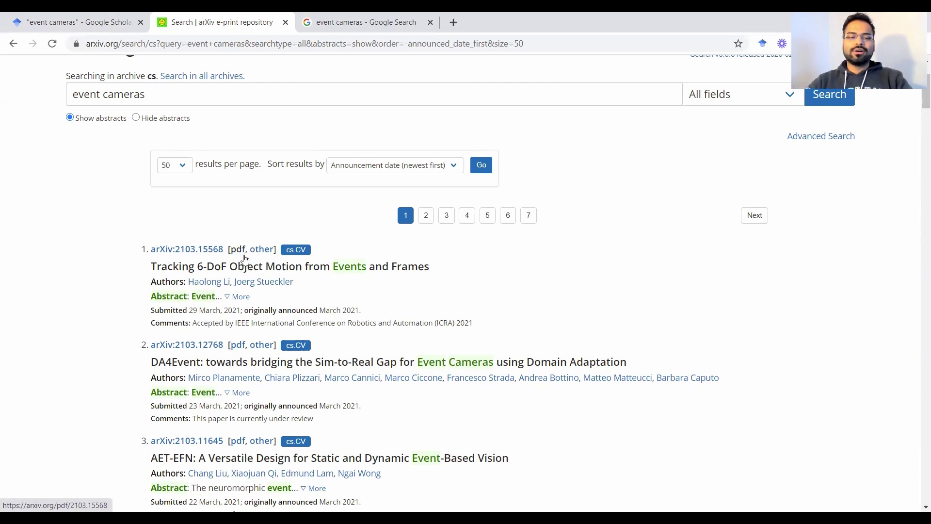
pyautogui.moveTo(192, 311); pyautogui.dragTo(234, 311)
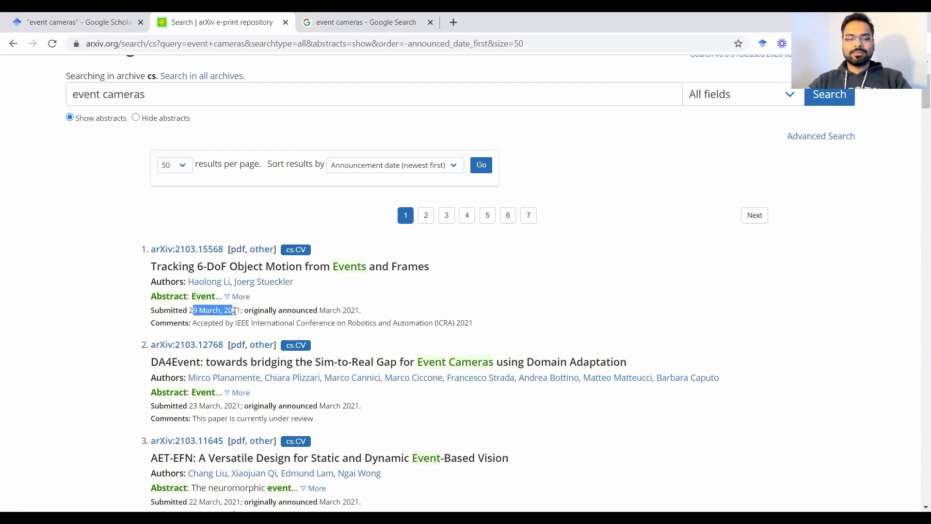
pyautogui.moveTo(320, 311); pyautogui.dragTo(371, 312)
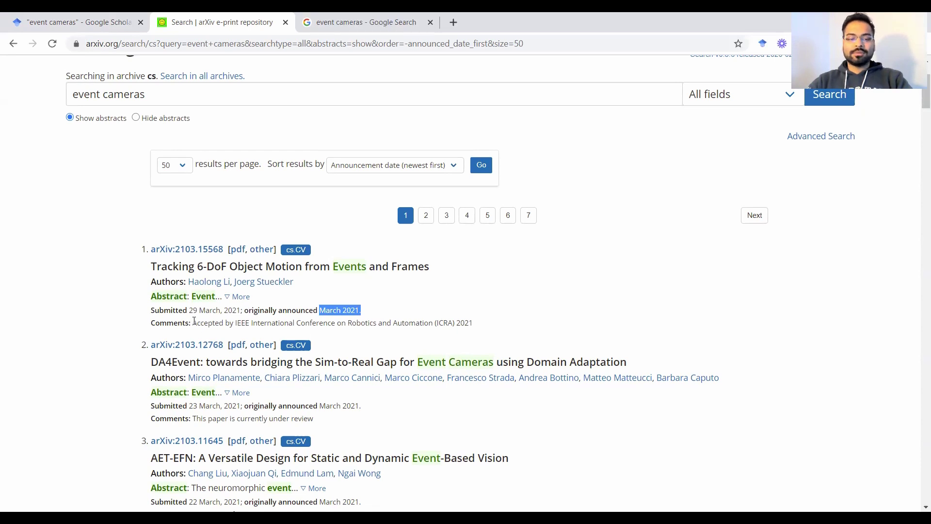
pyautogui.moveTo(194, 321); pyautogui.dragTo(250, 322)
pyautogui.moveTo(469, 321); pyautogui.dragTo(473, 321)
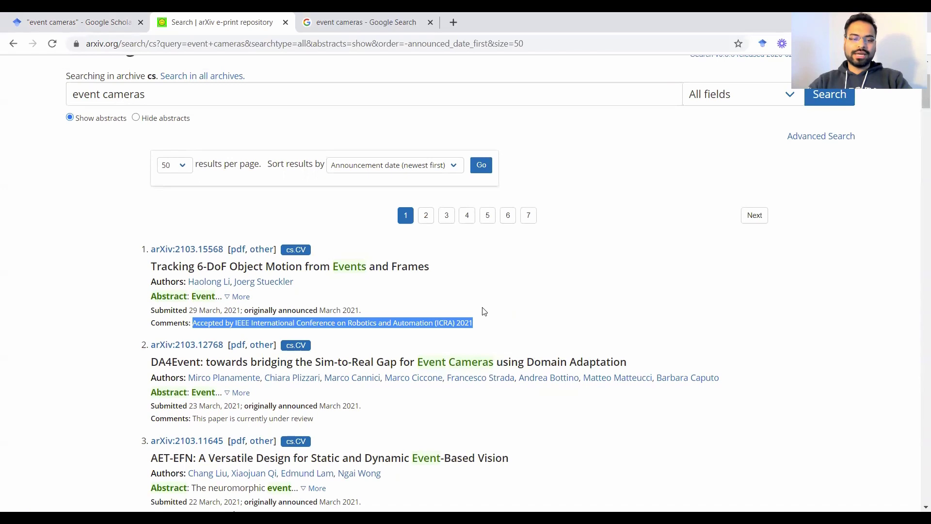
pyautogui.click(484, 311)
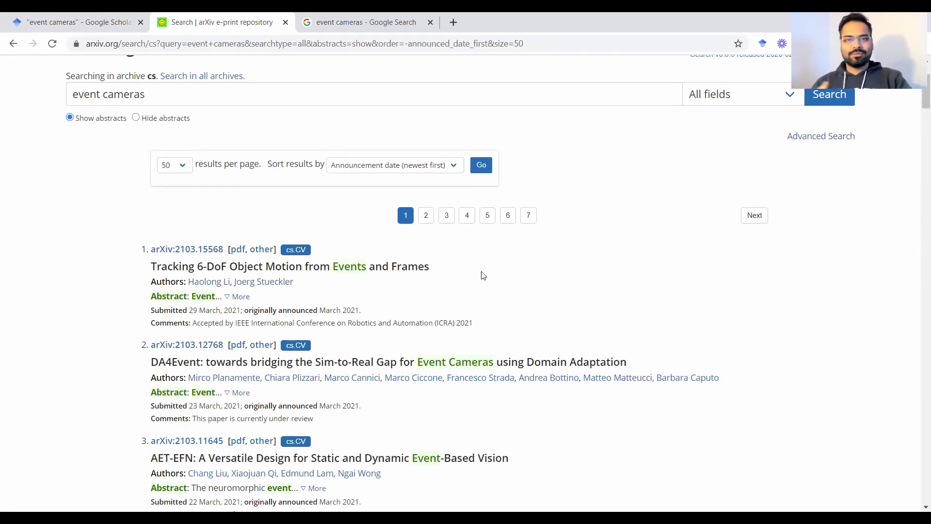
pyautogui.scroll(-4, 483, 275)
pyautogui.scroll(-20, 483, 275)
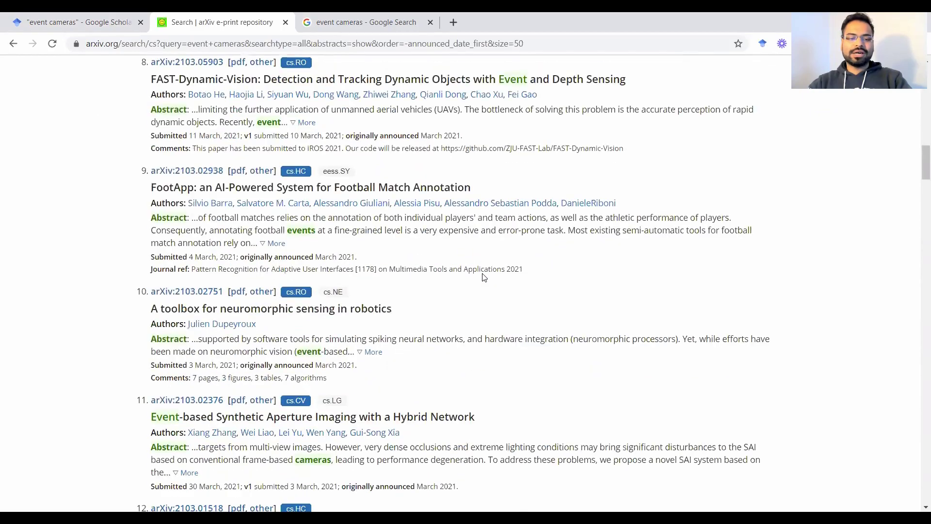
pyautogui.scroll(-20, 487, 282)
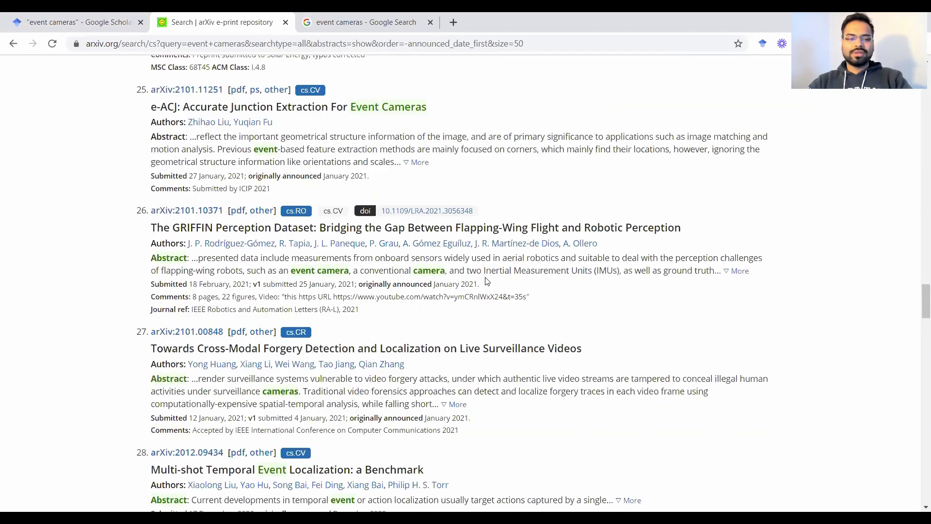
pyautogui.scroll(-12, 487, 280)
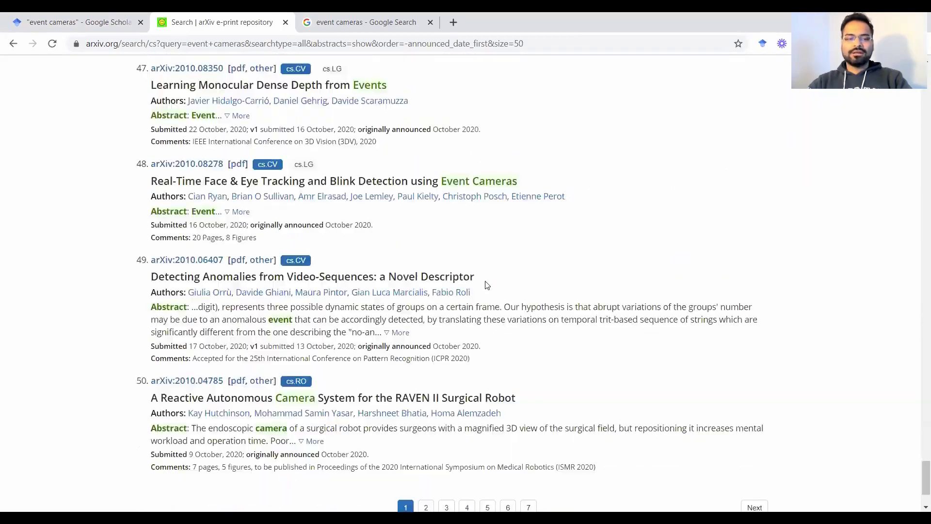
pyautogui.scroll(9, 487, 283)
pyautogui.scroll(-9, 487, 285)
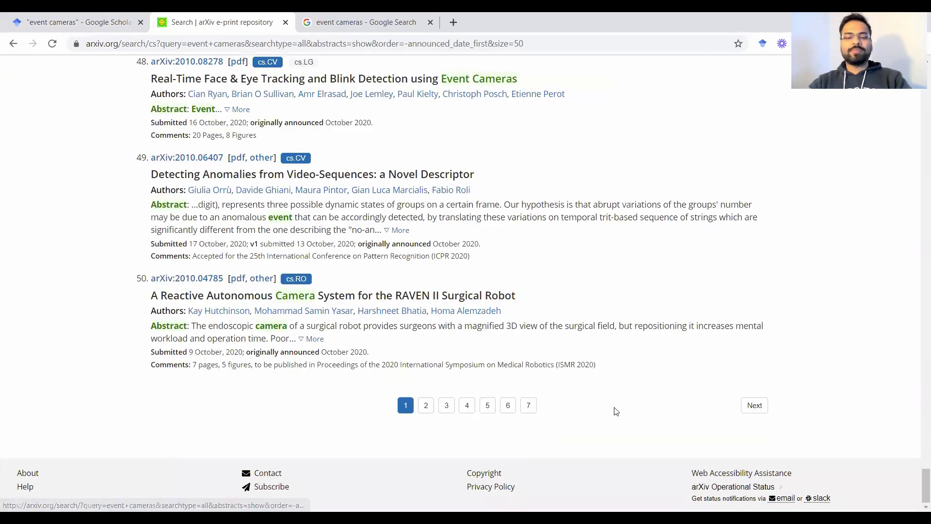
pyautogui.scroll(20, 192, 320)
pyautogui.scroll(20, 191, 320)
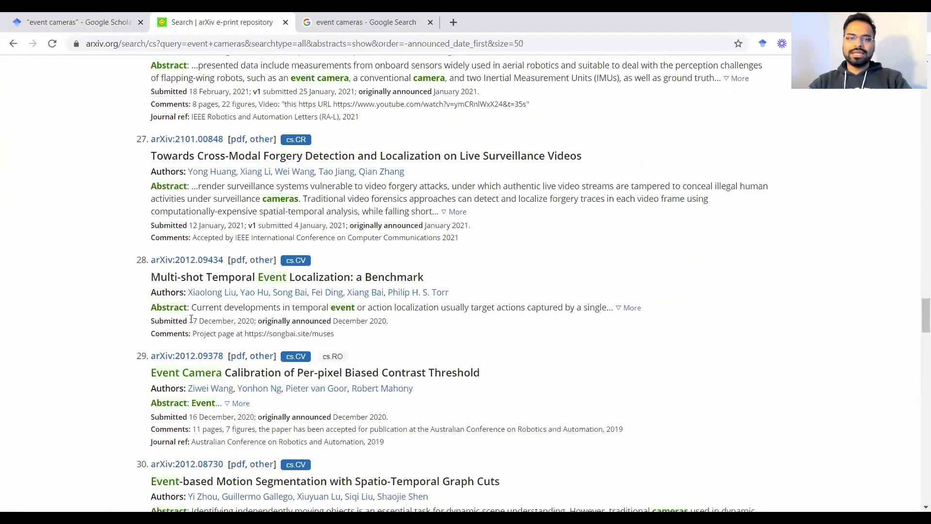
pyautogui.scroll(15, 189, 323)
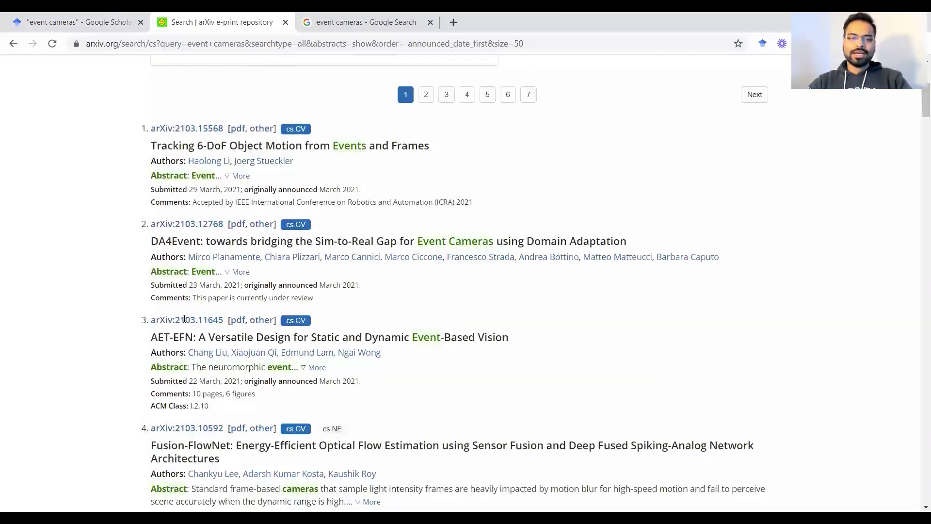